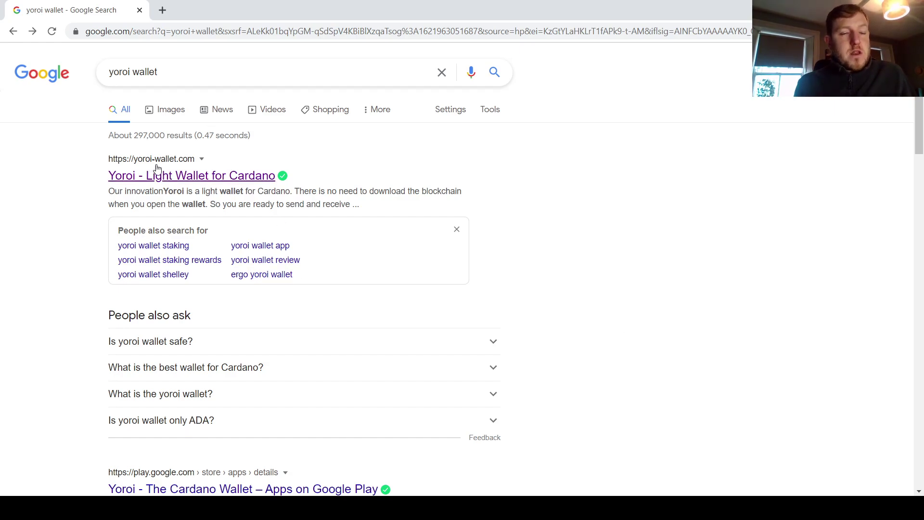
{"action": "left_click", "coordinate": [239, 179]}
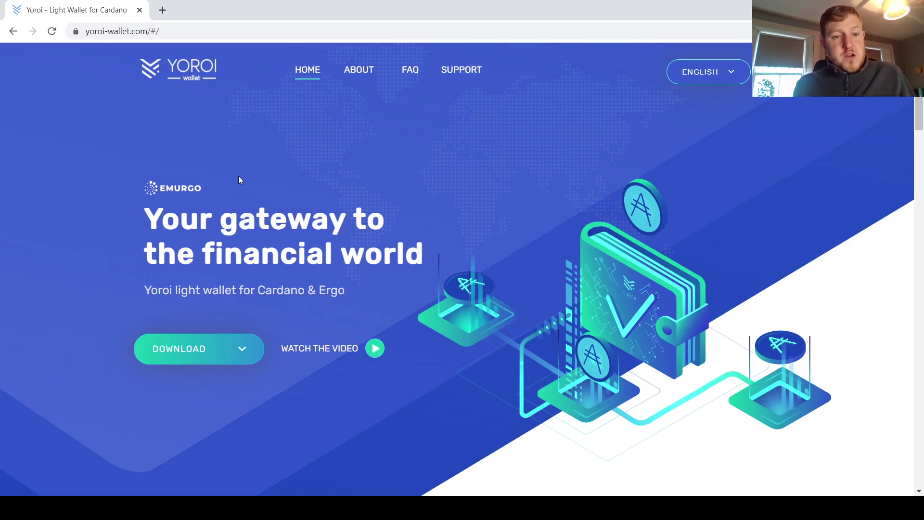
Step: Get the Yoroi extension for Chrome from the DOWNLOAD menu on yoroi-wallet.com
{"action": "left_click", "coordinate": [243, 362]}
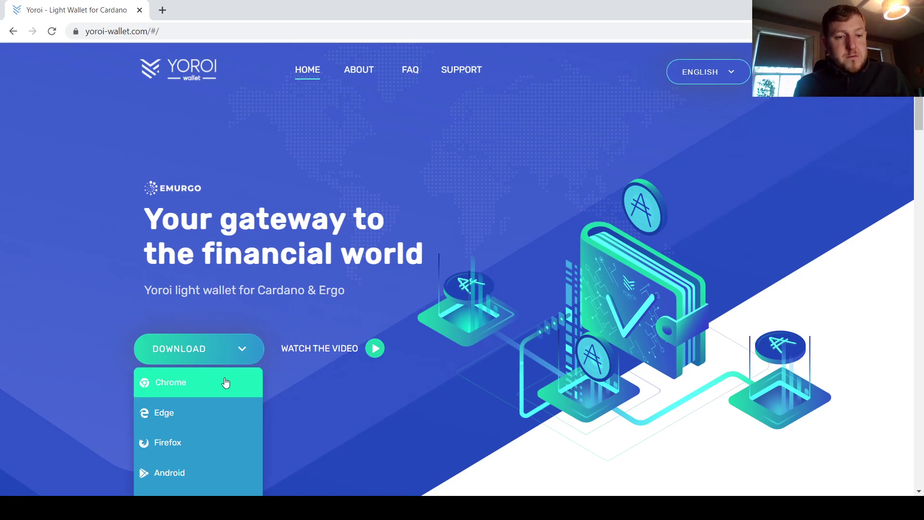
{"action": "left_click", "coordinate": [225, 381]}
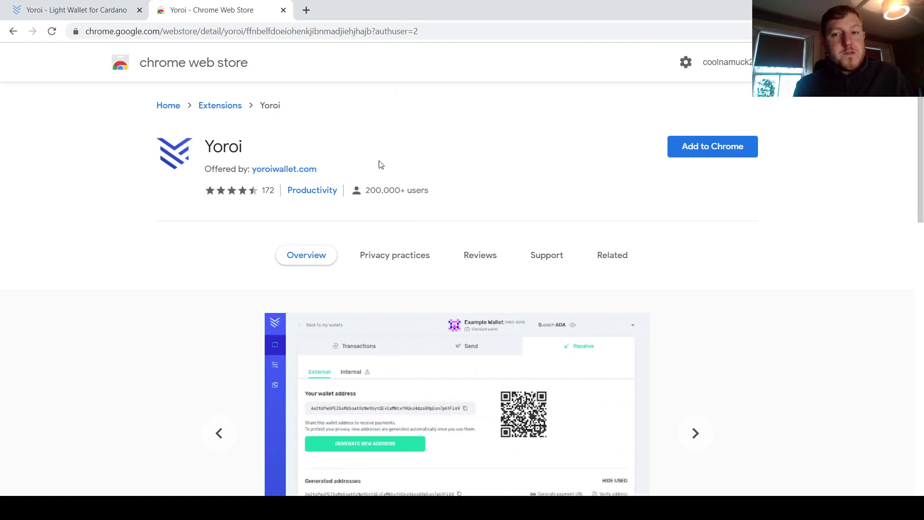
Step: Add the Yoroi extension to Chrome and confirm the installation
{"action": "left_click", "coordinate": [724, 153]}
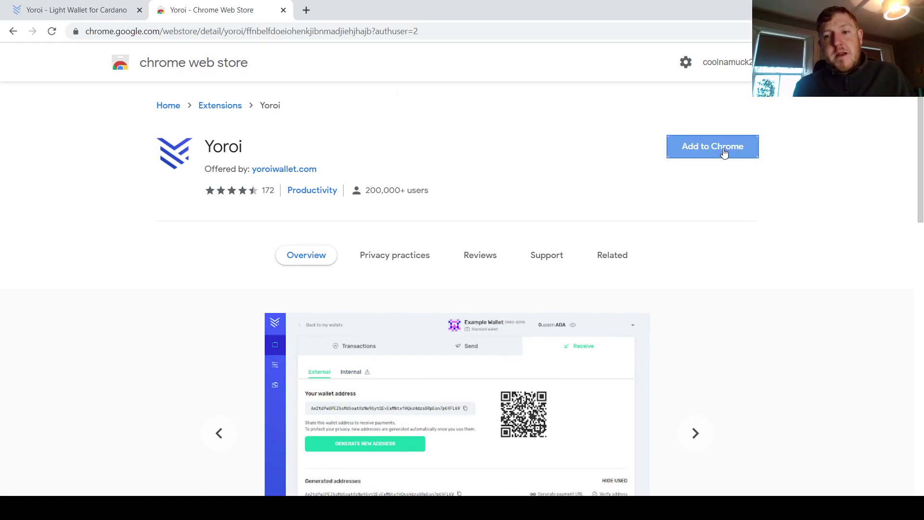
{"action": "left_click", "coordinate": [479, 126]}
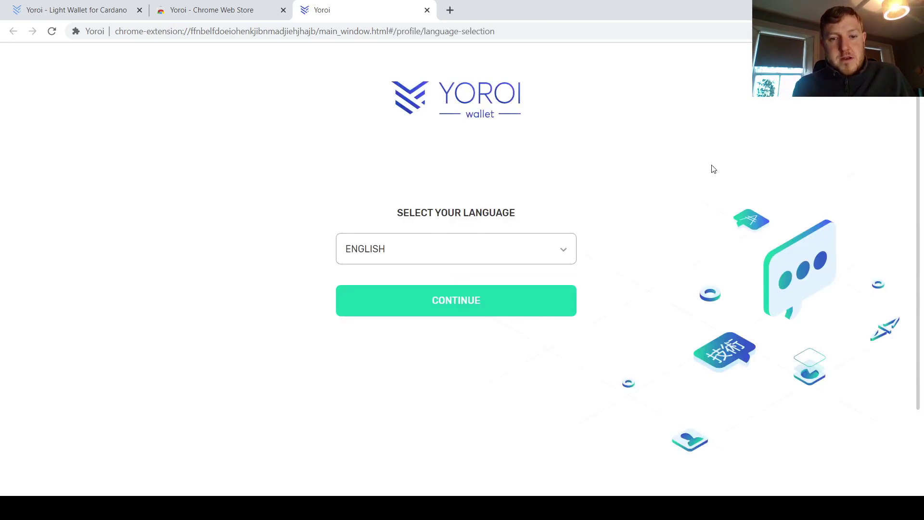
Step: Keep English as the language and accept the terms of use
{"action": "left_click", "coordinate": [483, 306]}
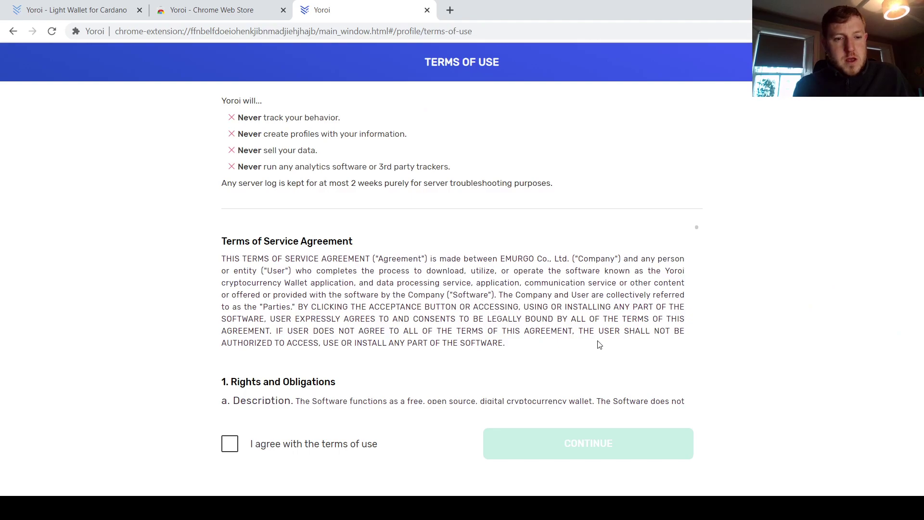
{"action": "left_click", "coordinate": [230, 443]}
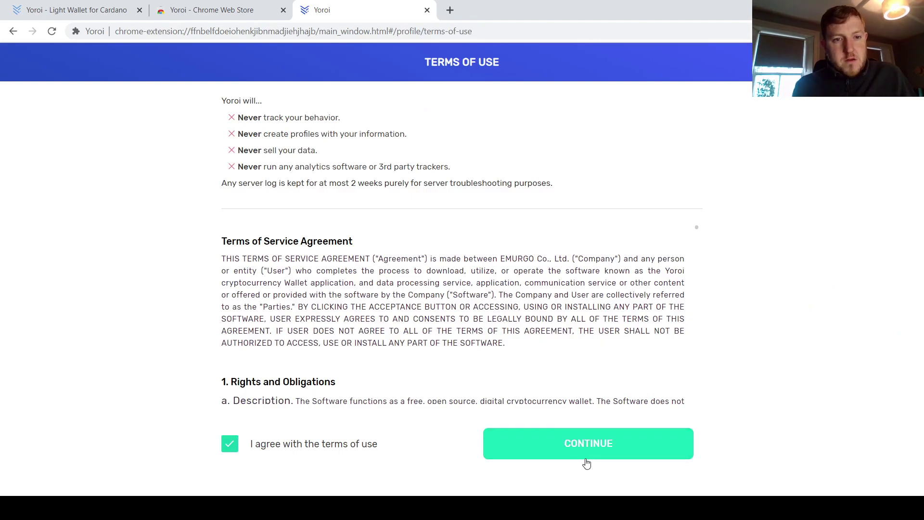
{"action": "left_click", "coordinate": [604, 445]}
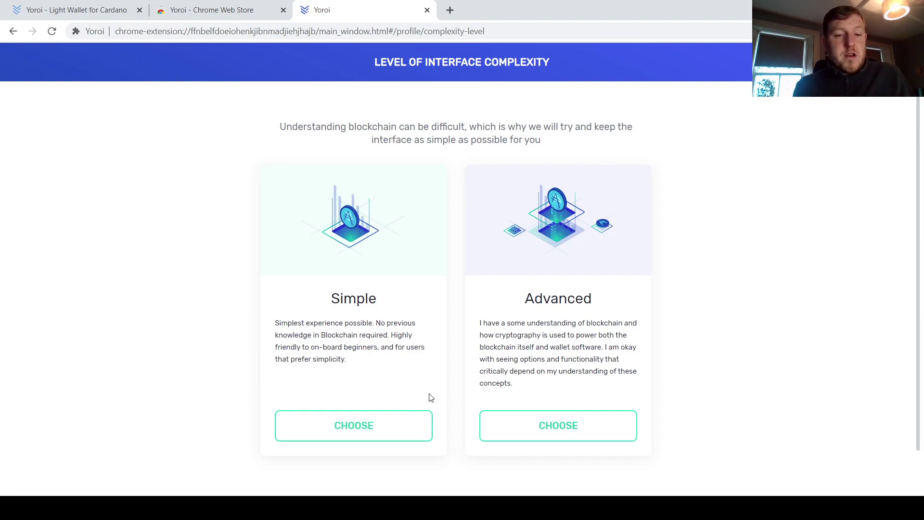
Step: Choose the Simple interface level and skip Cardano payment URLs
{"action": "left_click", "coordinate": [356, 429]}
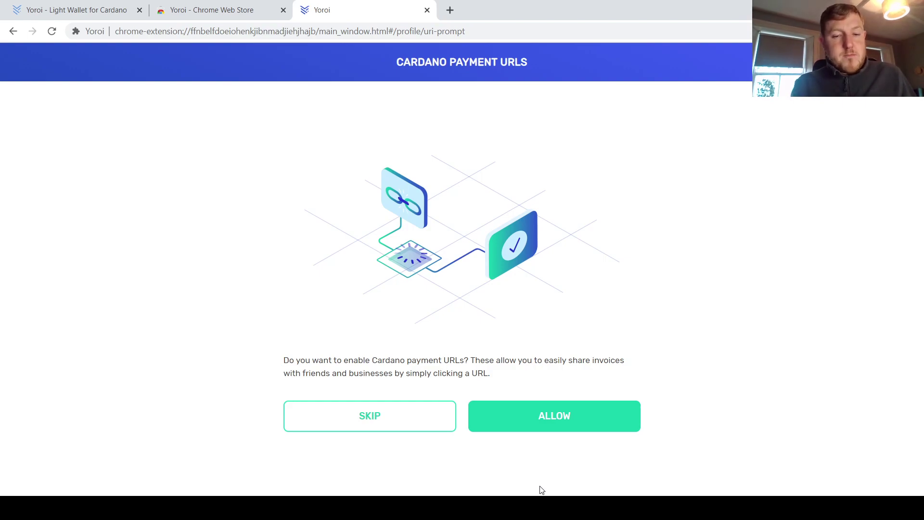
{"action": "left_click", "coordinate": [540, 417]}
{"action": "left_click", "coordinate": [540, 417]}
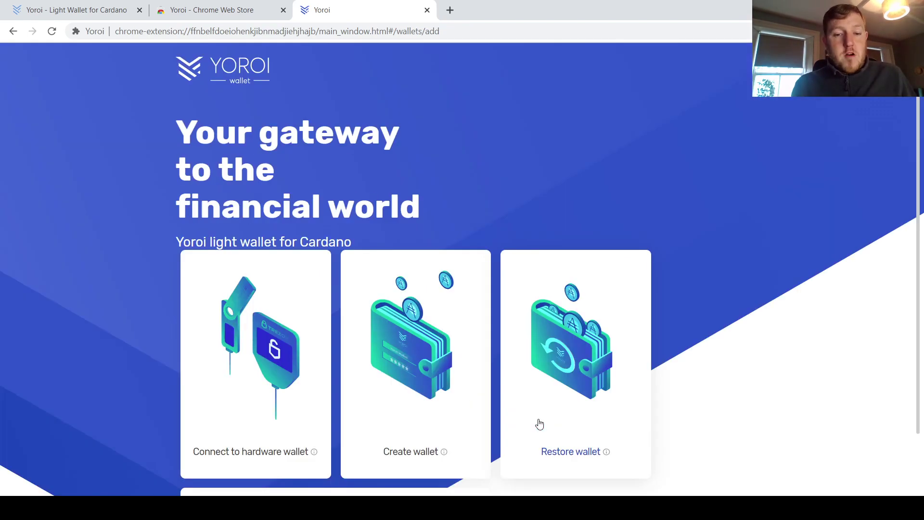
Step: Start a new wallet, choosing Cardano as the platform and a standard wallet
{"action": "scroll", "coordinate": [733, 394], "scroll_direction": "down", "scroll_amount": 2}
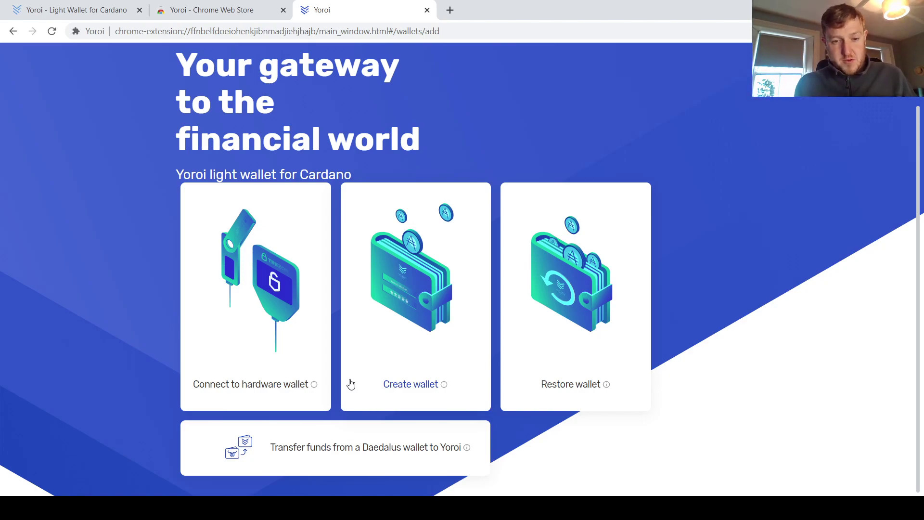
{"action": "left_click", "coordinate": [410, 383]}
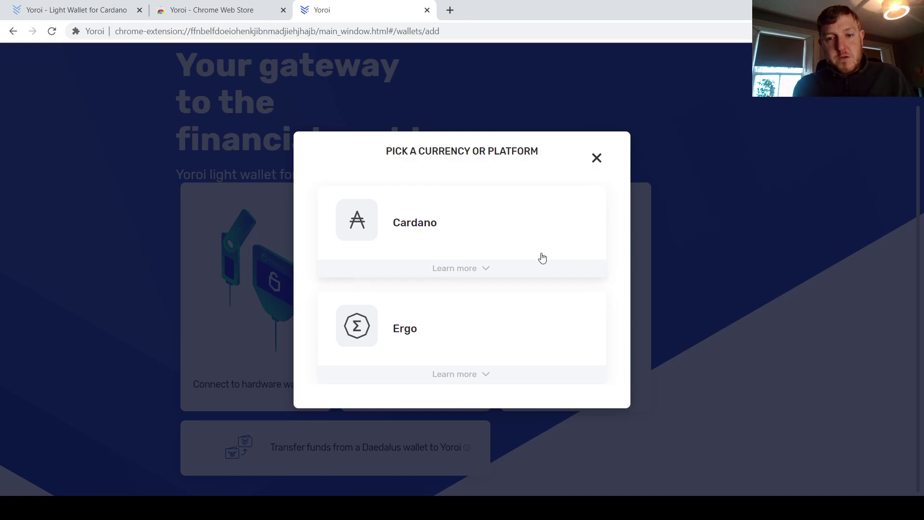
{"action": "left_click", "coordinate": [500, 233]}
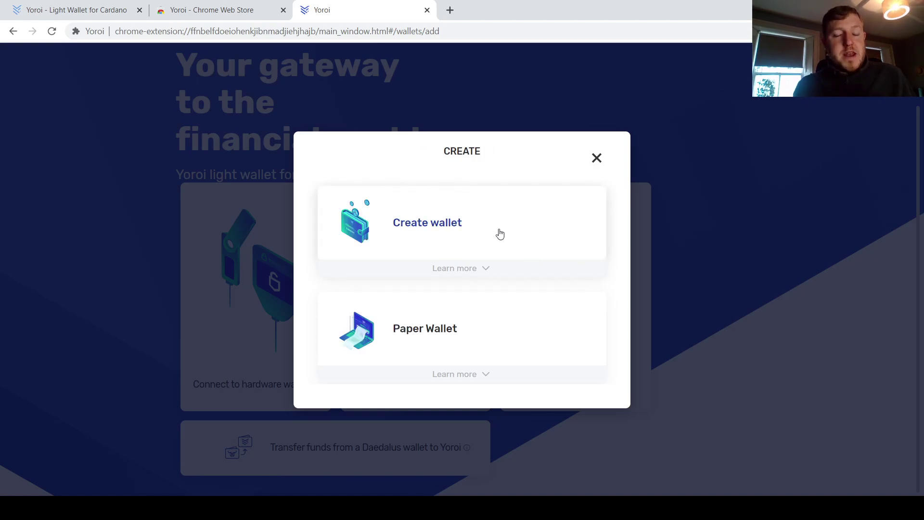
{"action": "left_click", "coordinate": [500, 233]}
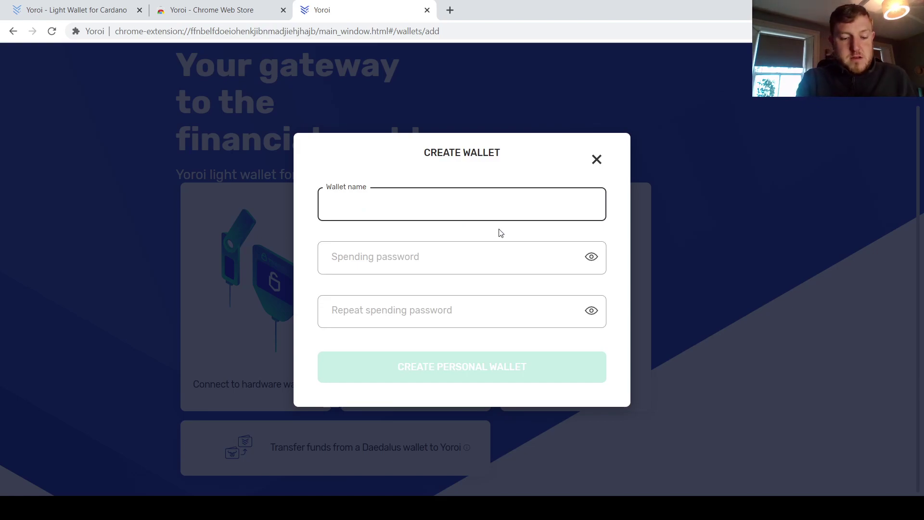
Step: Name the wallet TEST, enter the spending password in both fields, and create it
{"action": "type", "text": "TEST"}
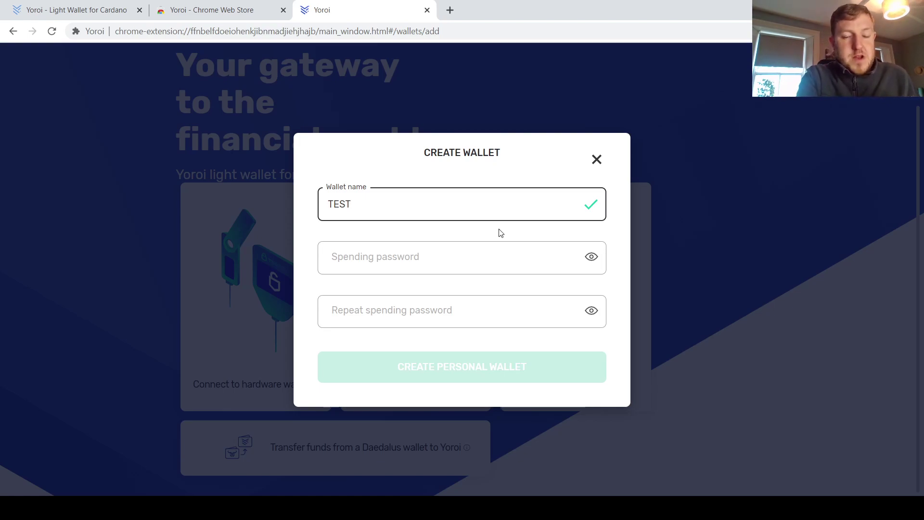
{"action": "key", "text": "Tab"}
{"action": "key", "text": "ctrl+v"}
{"action": "key", "text": "Tab"}
{"action": "key", "text": "ctrl+v"}
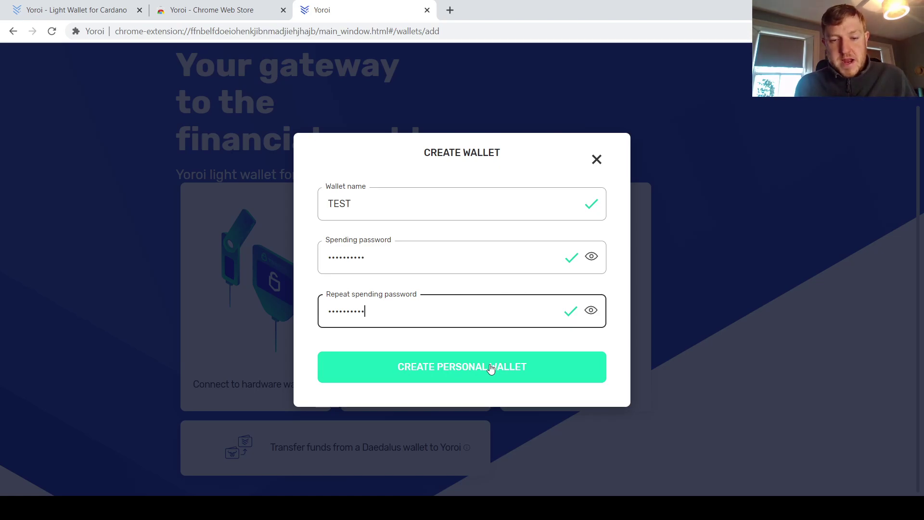
{"action": "left_click", "coordinate": [491, 369]}
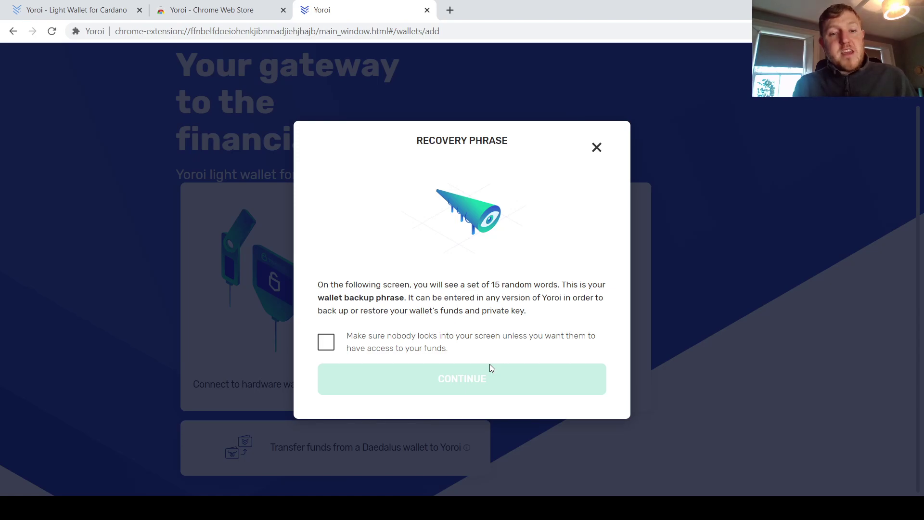
Step: Acknowledge the screen-privacy warning and reveal the 15-word recovery phrase
{"action": "left_click", "coordinate": [476, 348]}
{"action": "left_click", "coordinate": [490, 378]}
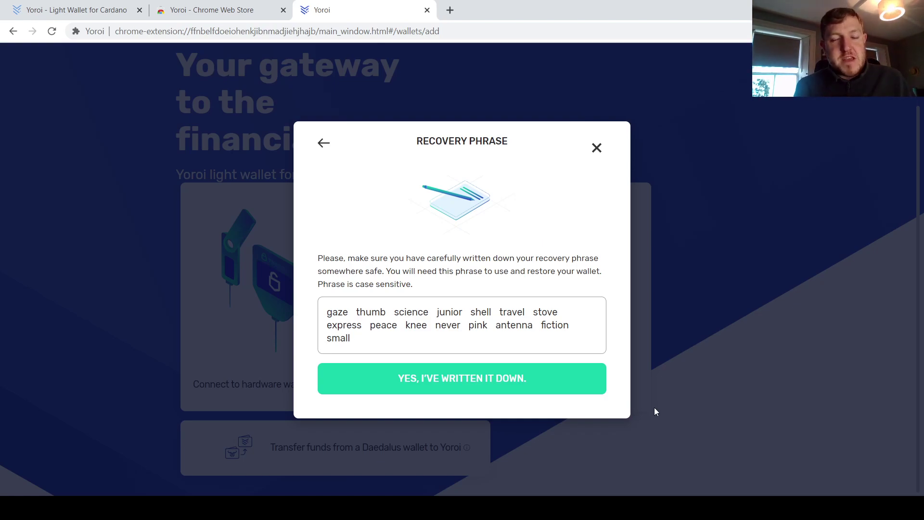
Step: Confirm the phrase is written down, then select its words in order to verify it
{"action": "left_click", "coordinate": [573, 388]}
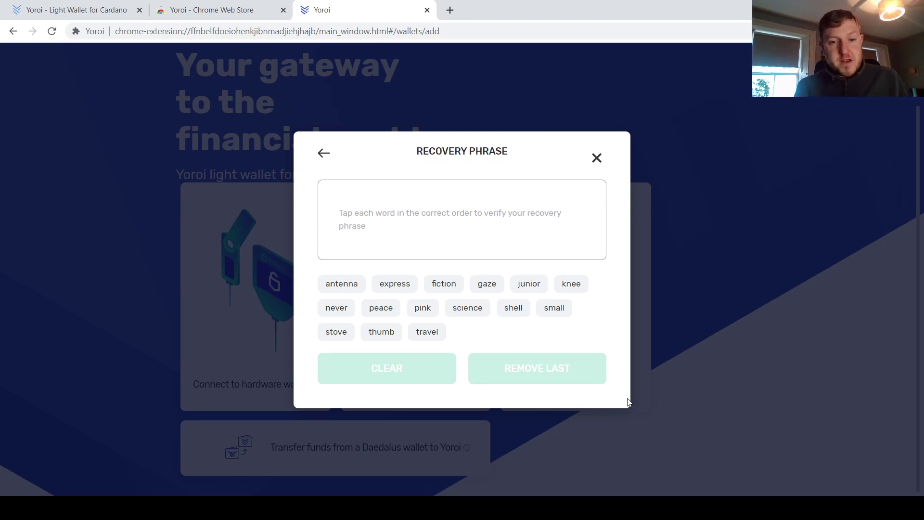
{"action": "left_click", "coordinate": [487, 285]}
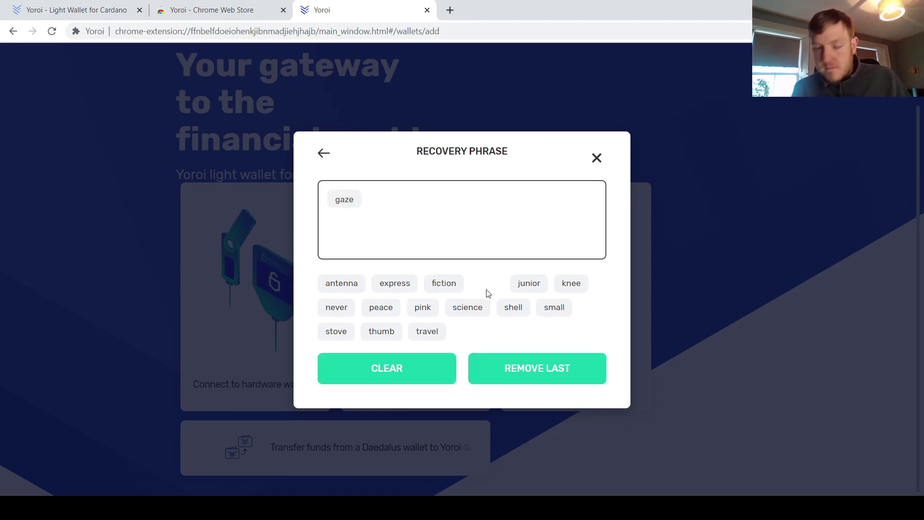
{"action": "left_click", "coordinate": [381, 331]}
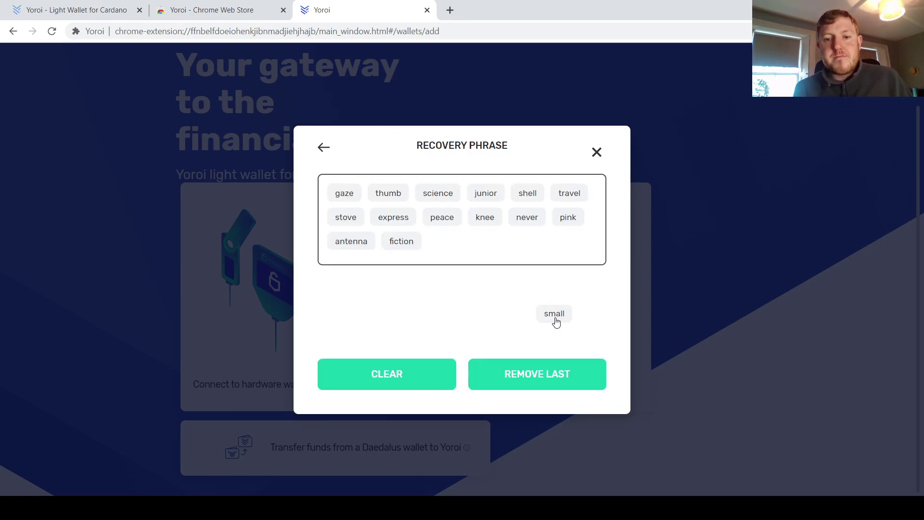
{"action": "left_click", "coordinate": [554, 316]}
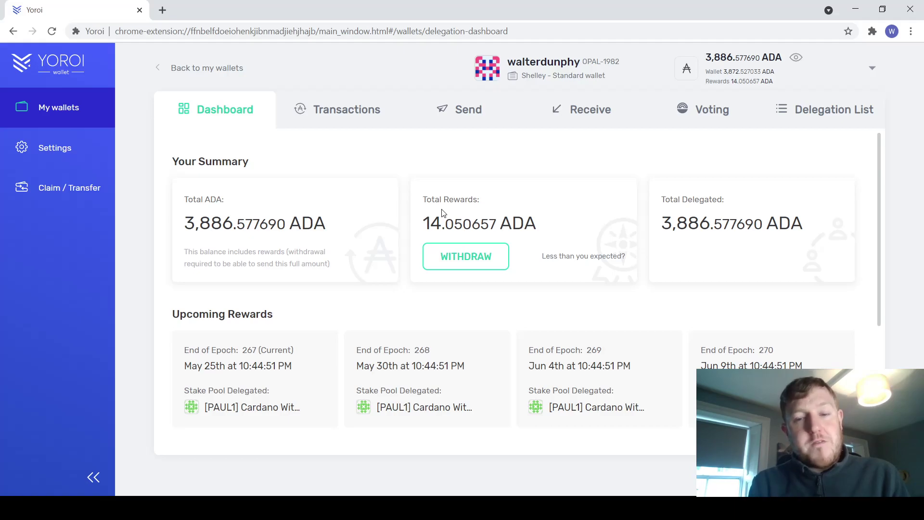
Step: Review the transaction history, then bring up the Send form
{"action": "left_click", "coordinate": [345, 110]}
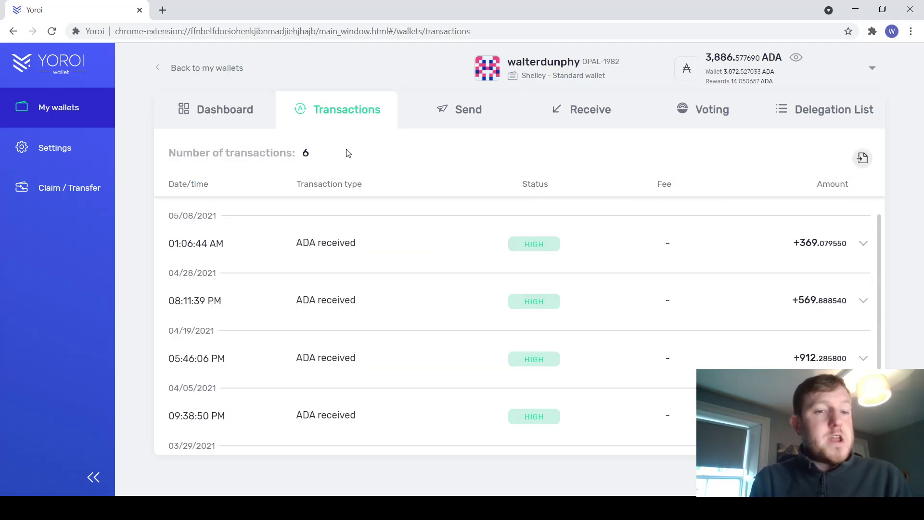
{"action": "left_click", "coordinate": [461, 118]}
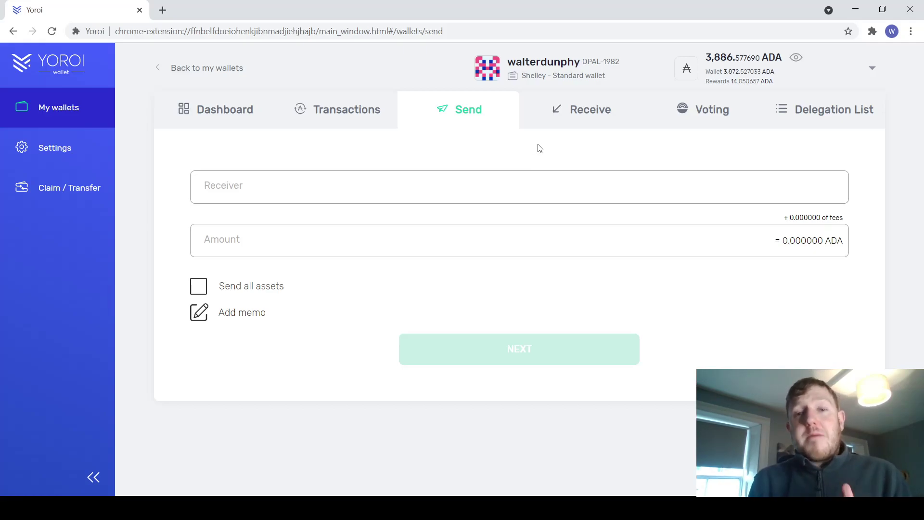
Step: Copy the wallet address from the Receive tab, then view the Voting page
{"action": "left_click", "coordinate": [583, 117]}
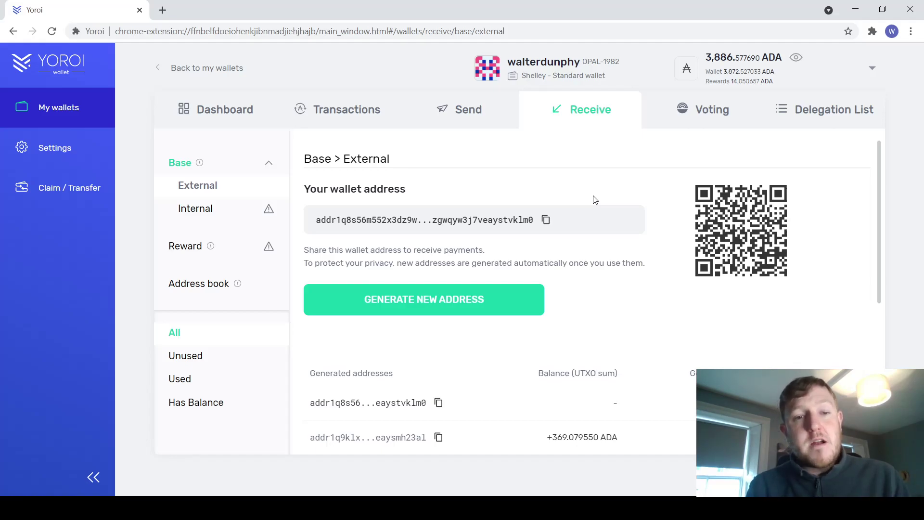
{"action": "left_click", "coordinate": [545, 222]}
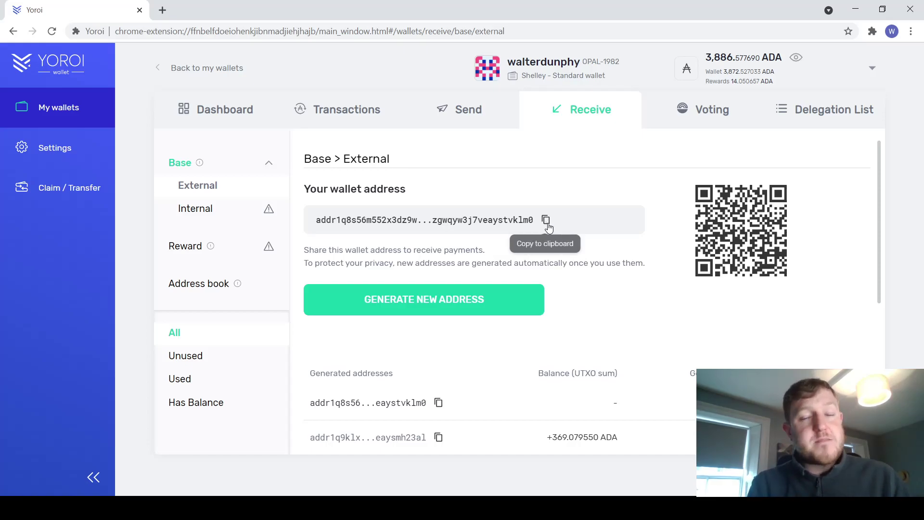
{"action": "left_click", "coordinate": [702, 113]}
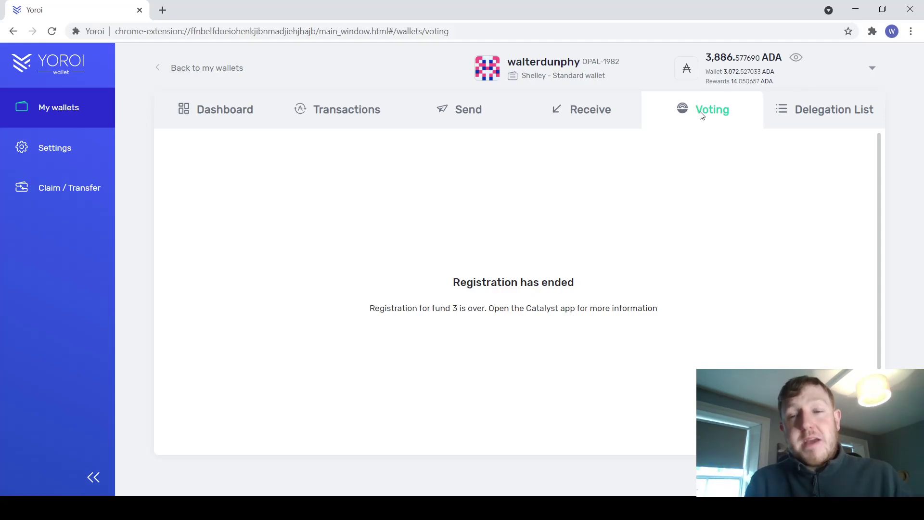
Step: Browse the Delegation List of stake pools, such as HodlAda and Loot Pool
{"action": "left_click", "coordinate": [836, 116]}
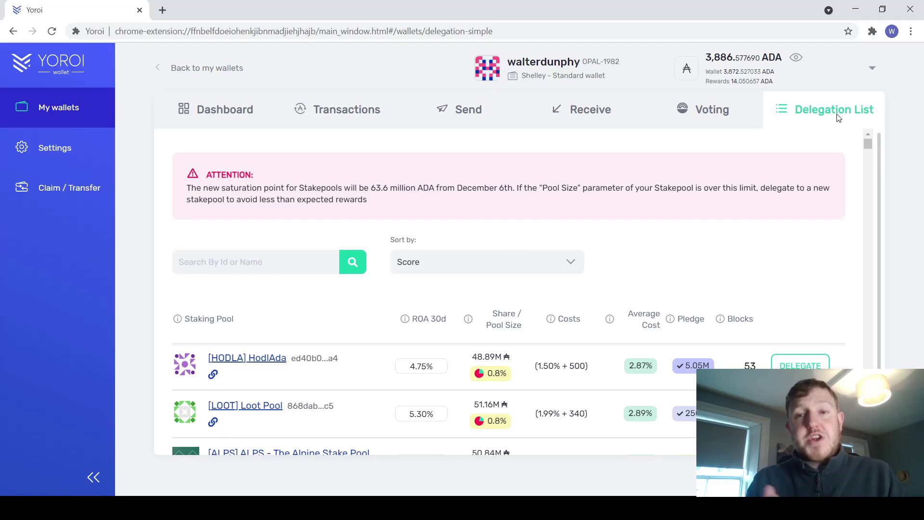
{"action": "left_click_drag", "start_coordinate": [867, 143], "coordinate": [868, 151]}
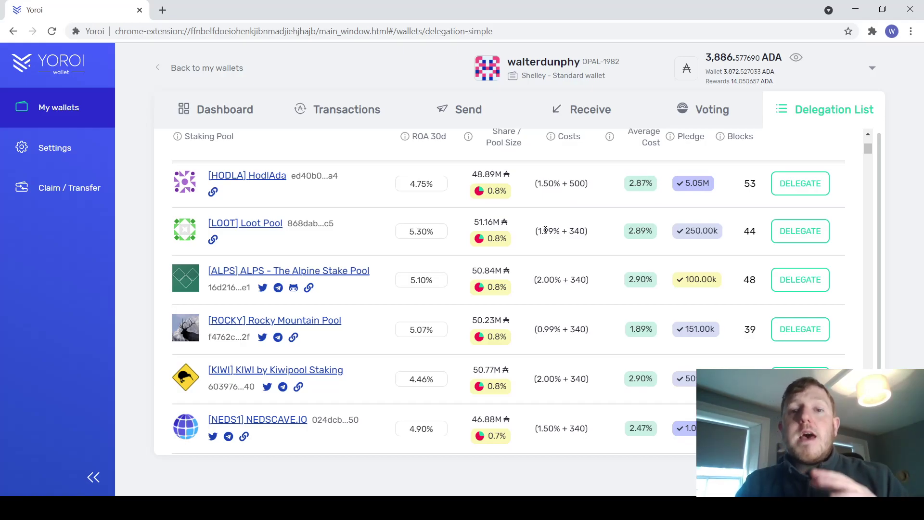
{"action": "left_click_drag", "start_coordinate": [537, 231], "coordinate": [561, 231]}
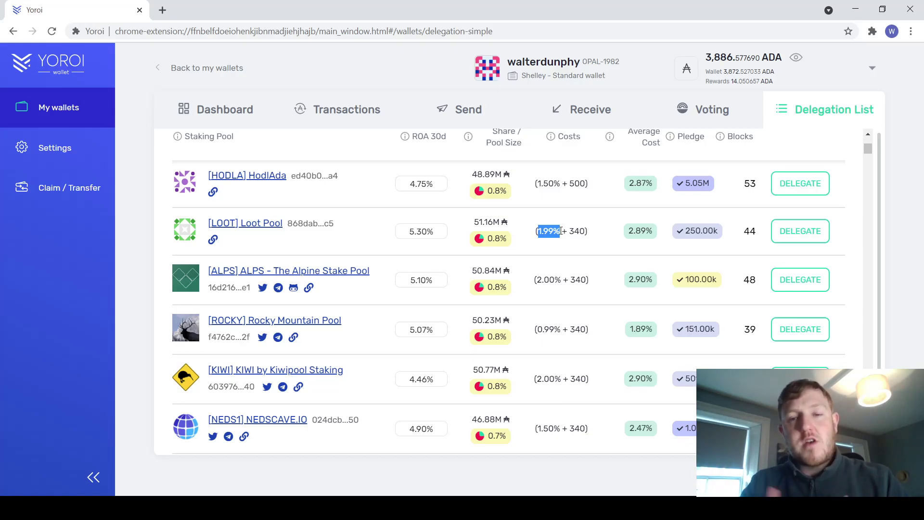
{"action": "left_click", "coordinate": [605, 438]}
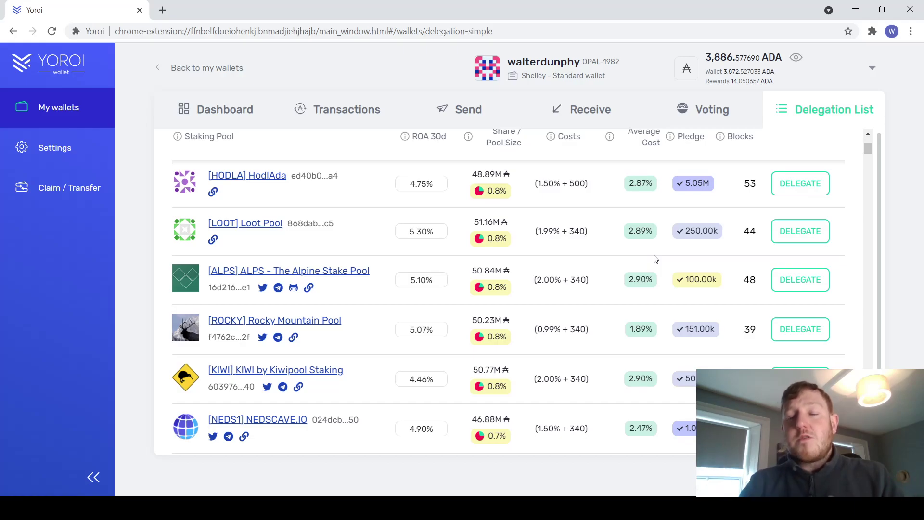
Step: Start delegating to the HodlAda pool, cancel the confirmation, and return to the Dashboard
{"action": "left_click", "coordinate": [801, 193]}
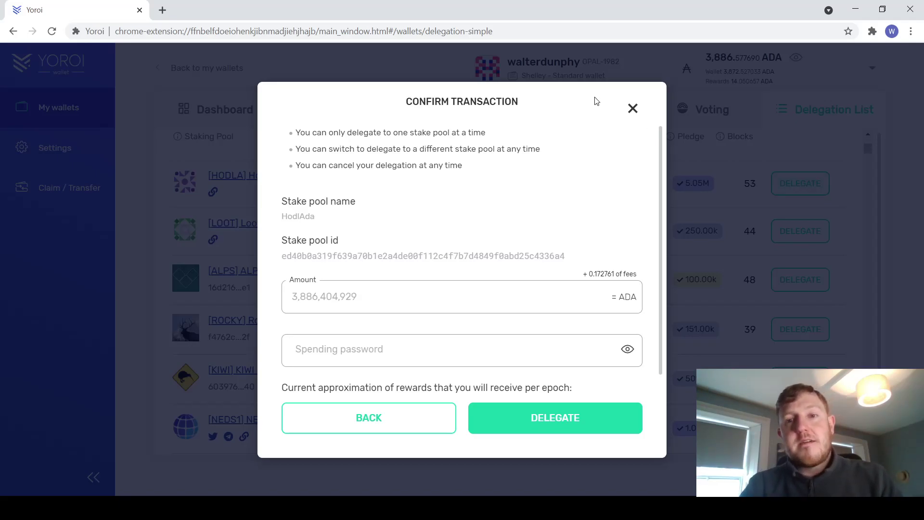
{"action": "left_click", "coordinate": [215, 103]}
{"action": "left_click", "coordinate": [214, 115]}
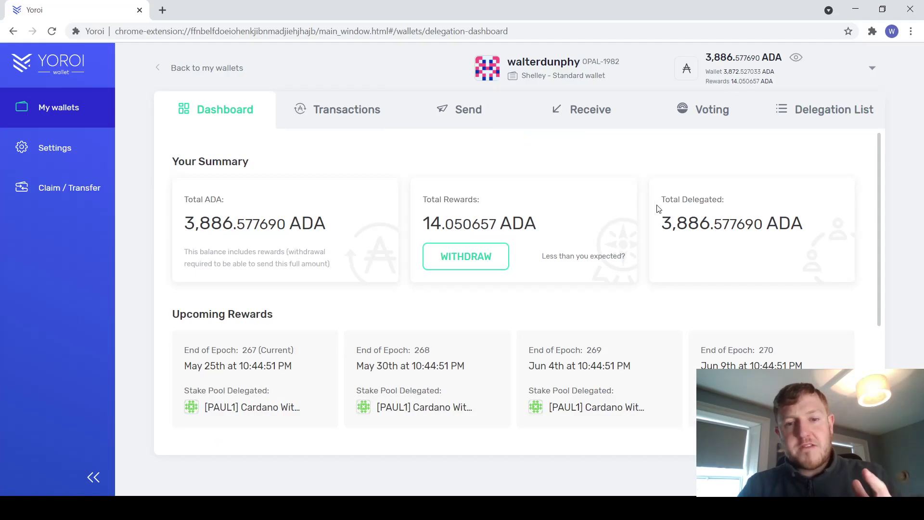